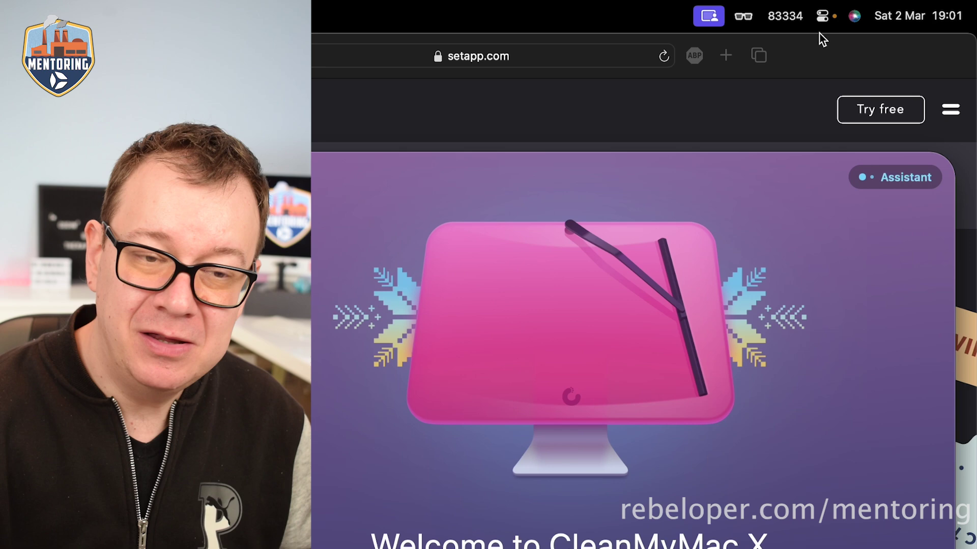
{"action": "left_click", "coordinate": [744, 17]}
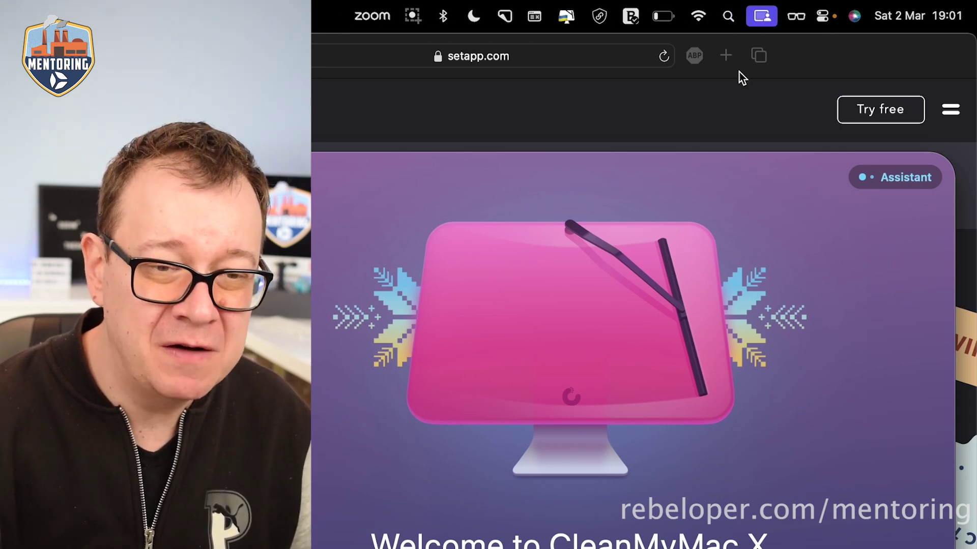
{"action": "left_click", "coordinate": [797, 17]}
{"action": "left_click", "coordinate": [743, 17]}
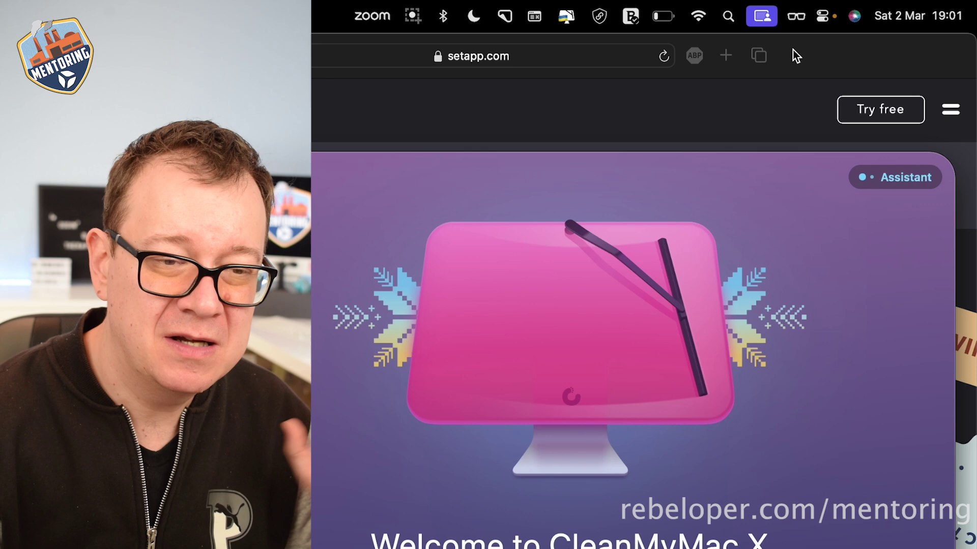
{"action": "left_click", "coordinate": [796, 17]}
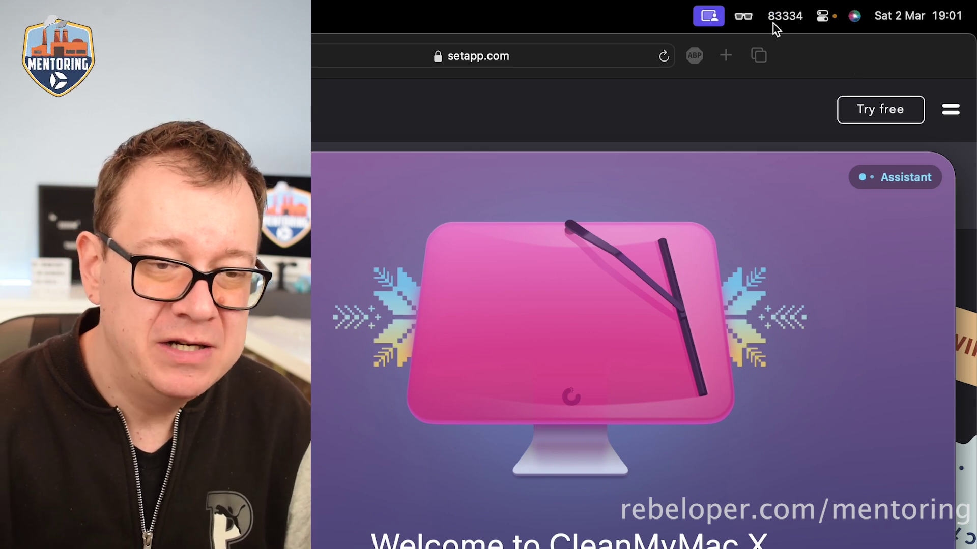
{"action": "left_click", "coordinate": [504, 23]}
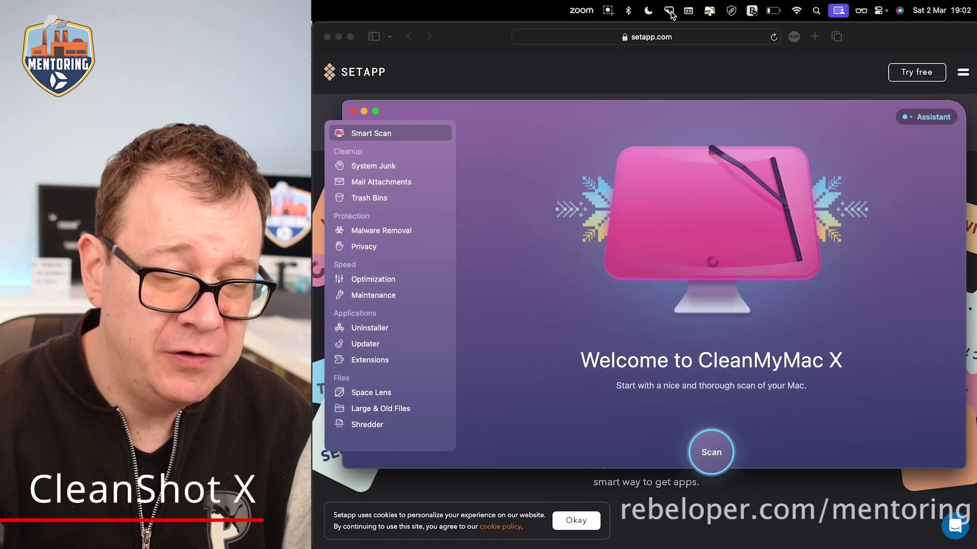
- Open the CleanShot X menu-bar dropdown listing area, window, scrolling capture and recording options
{"action": "left_click", "coordinate": [670, 11]}
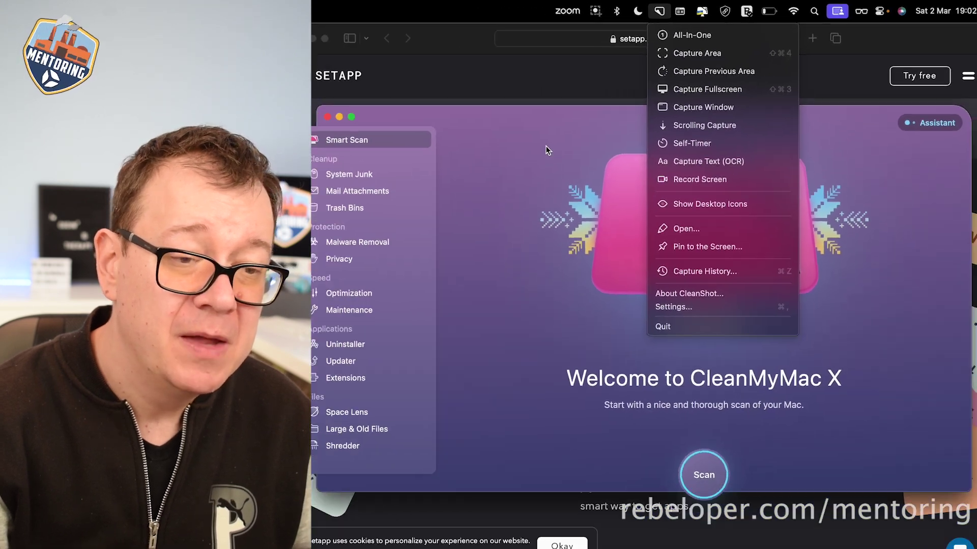
{"action": "left_click", "coordinate": [561, 143]}
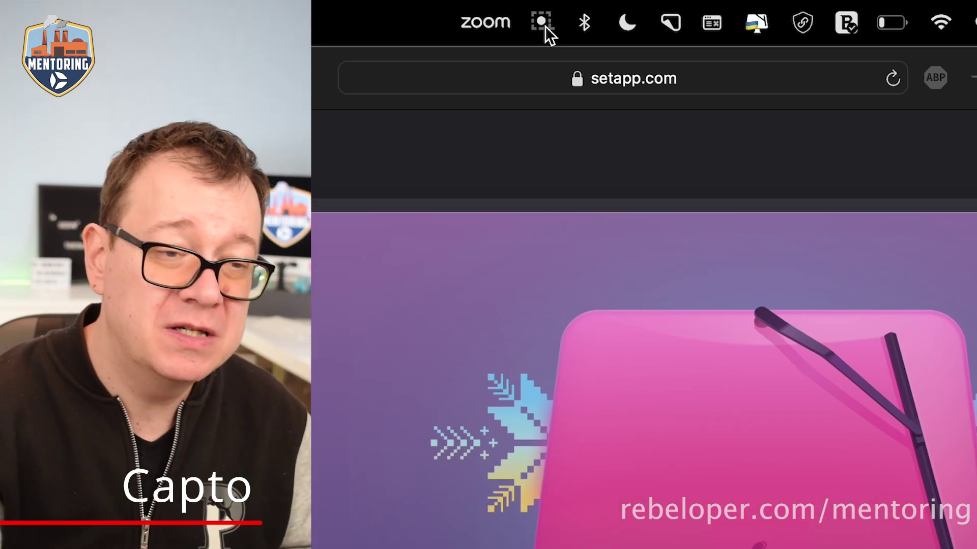
{"action": "left_click", "coordinate": [541, 23]}
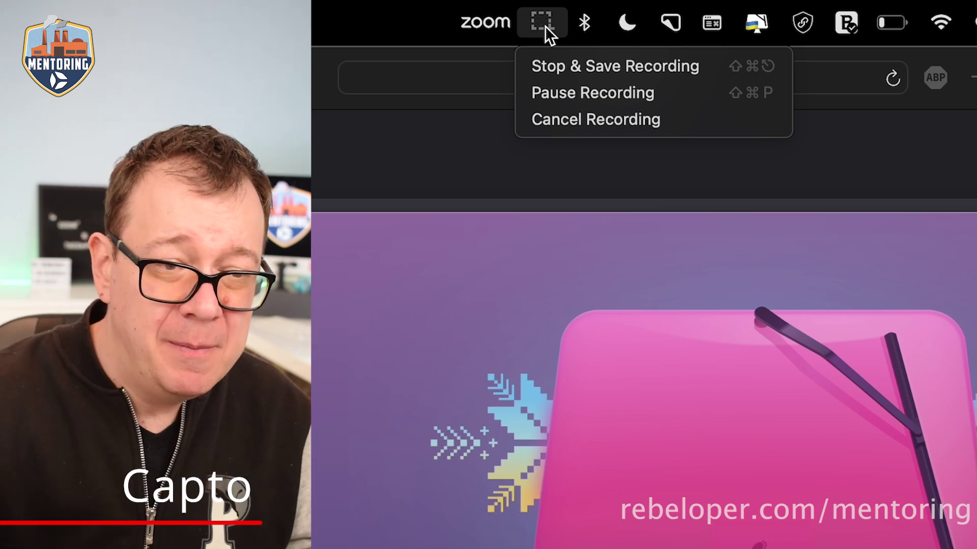
{"action": "left_click", "coordinate": [545, 26]}
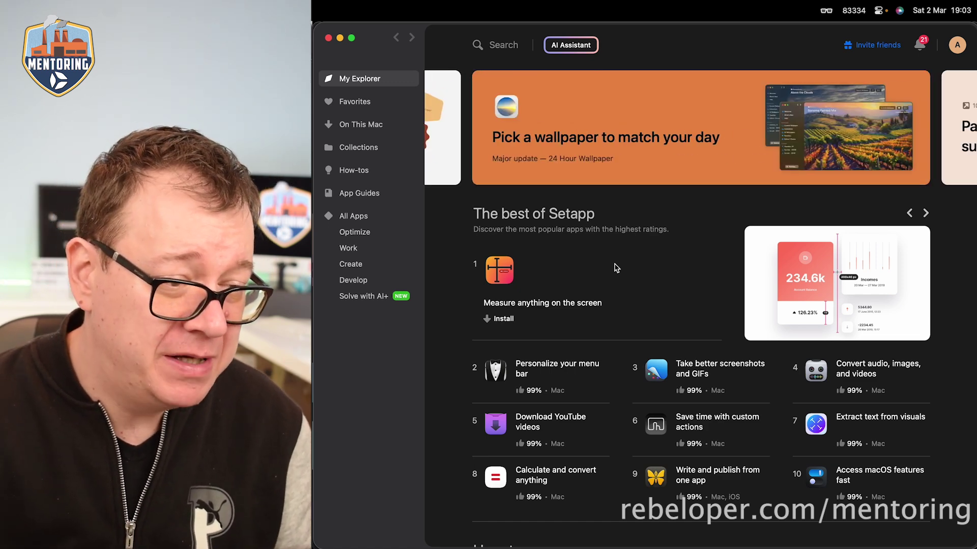
- Open Capto's page from the On This Mac apps and enlarge its screenshots
{"action": "left_click", "coordinate": [364, 130]}
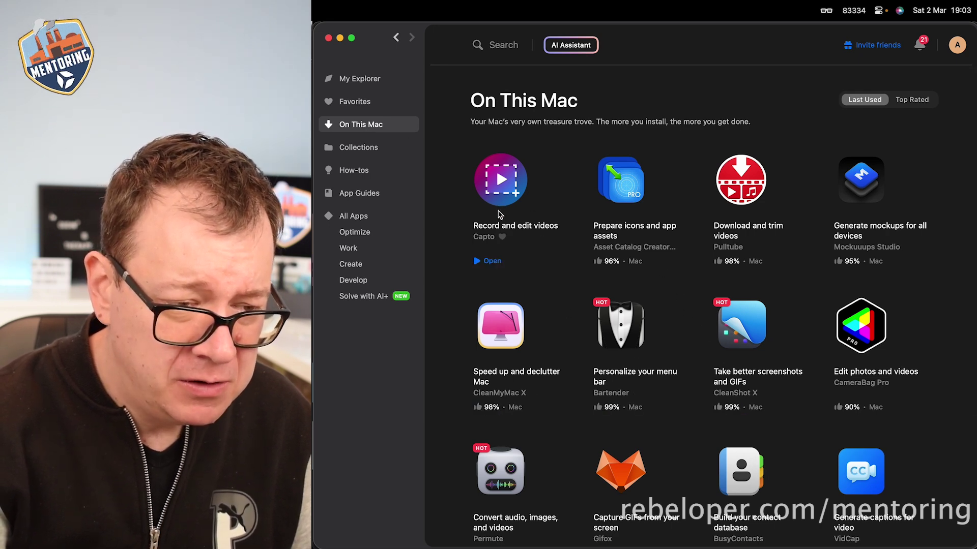
{"action": "left_click", "coordinate": [493, 230]}
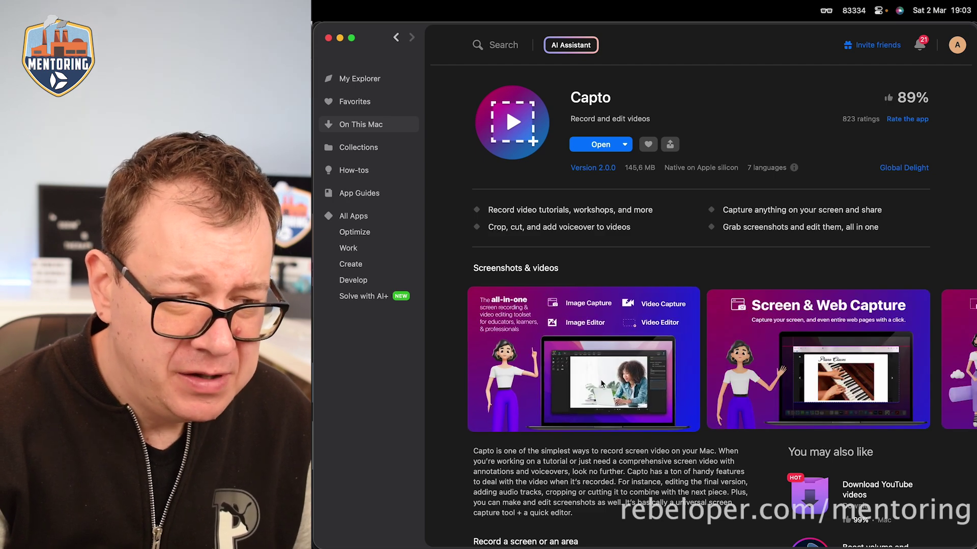
{"action": "left_click", "coordinate": [601, 384]}
- Step through Capto's Screen & Web Capture, Area And Window Capture, Screen Recorder and Video Editor slides
{"action": "key", "text": "Right"}
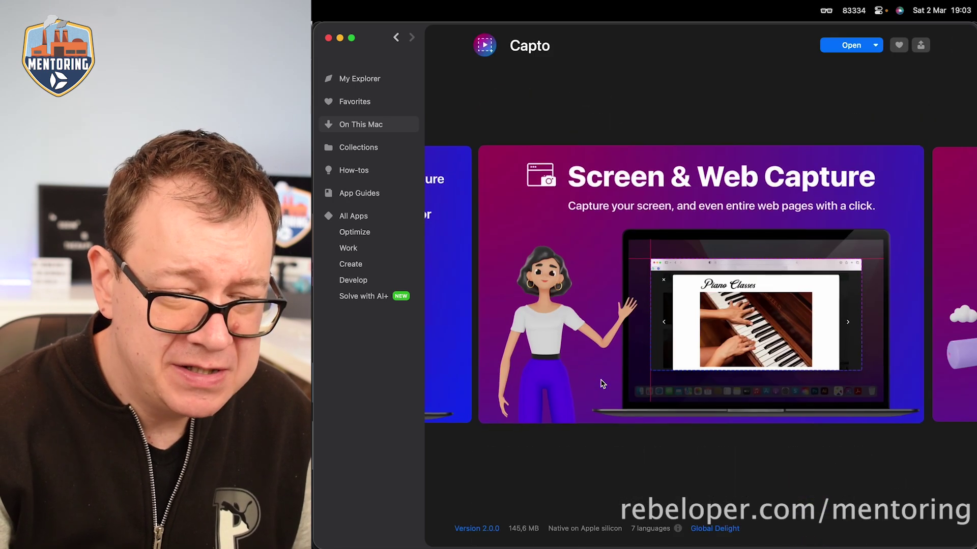
{"action": "key", "text": "Right"}
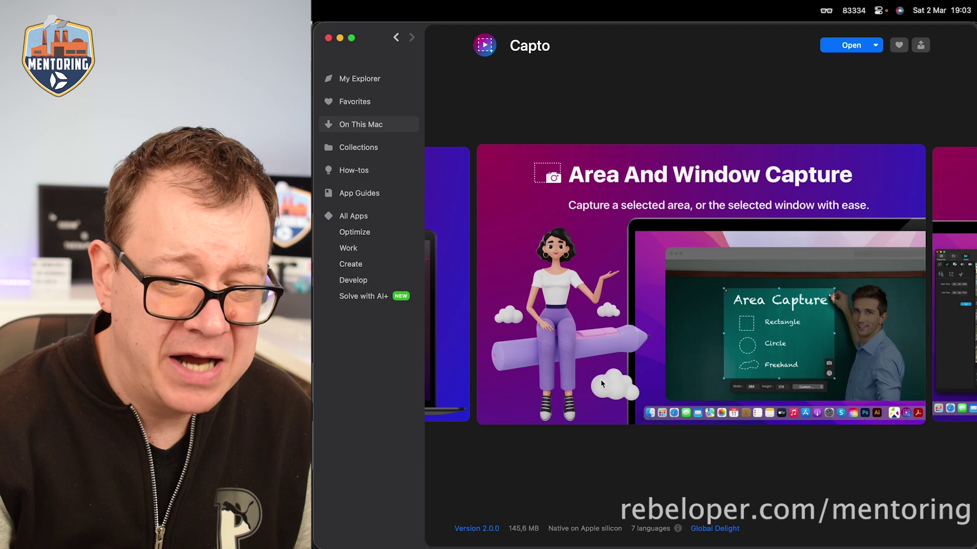
{"action": "key", "text": "Right"}
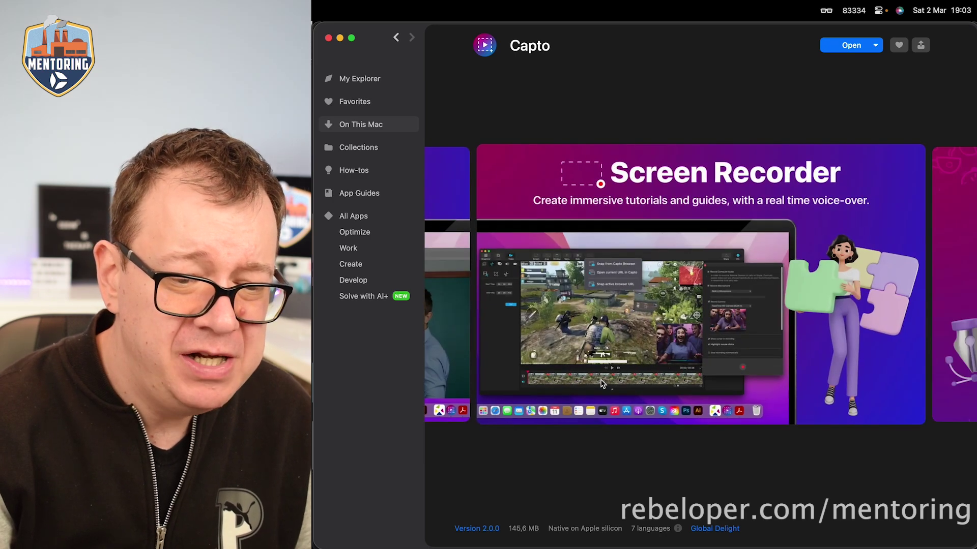
{"action": "key", "text": "Right"}
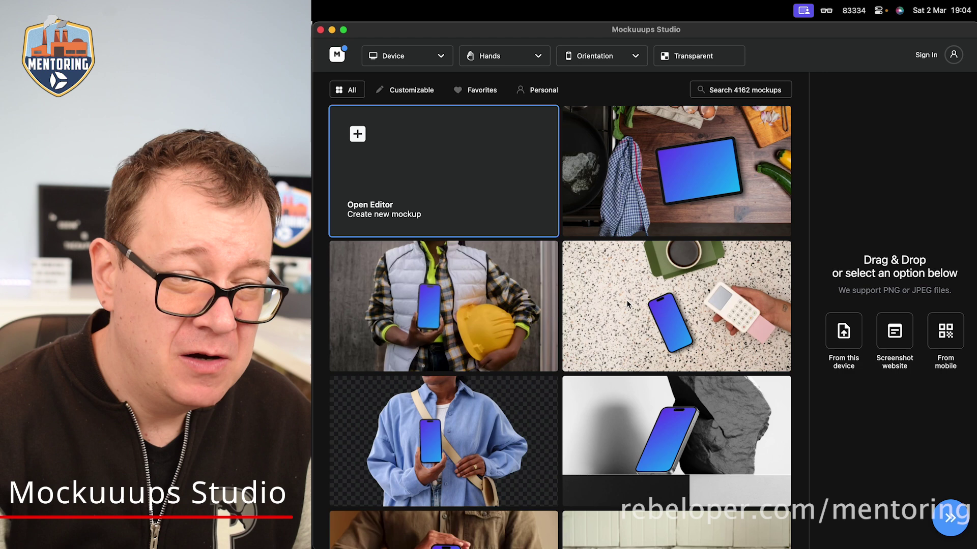
- Open and close the Device filter list, then preview the Hands filter options
{"action": "left_click", "coordinate": [443, 59]}
{"action": "left_click", "coordinate": [442, 60]}
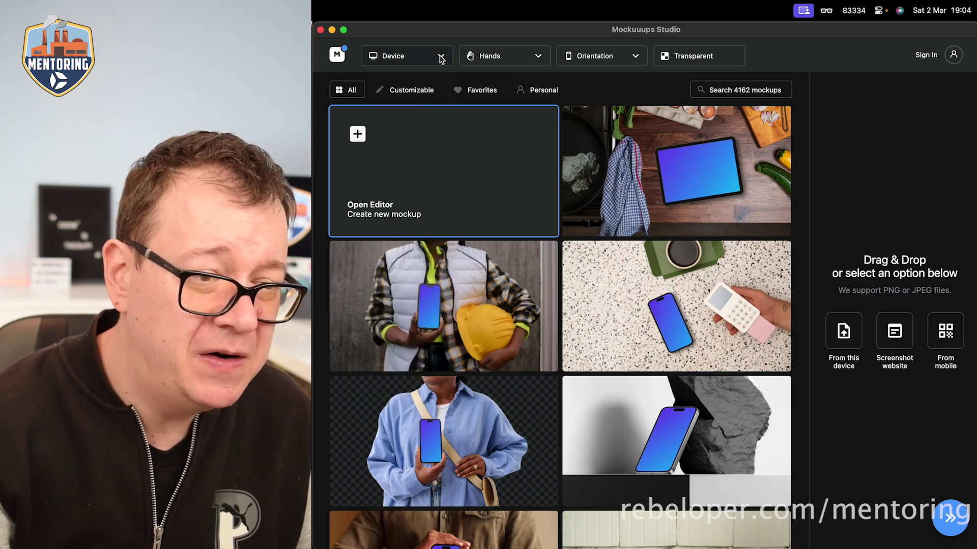
{"action": "left_click", "coordinate": [520, 59]}
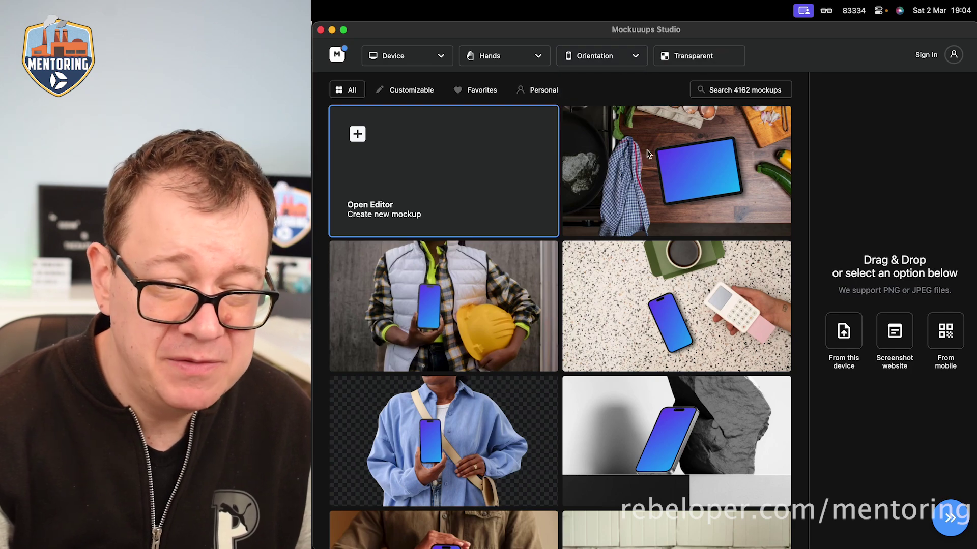
{"action": "scroll", "coordinate": [608, 217], "scroll_direction": "down", "scroll_amount": 15}
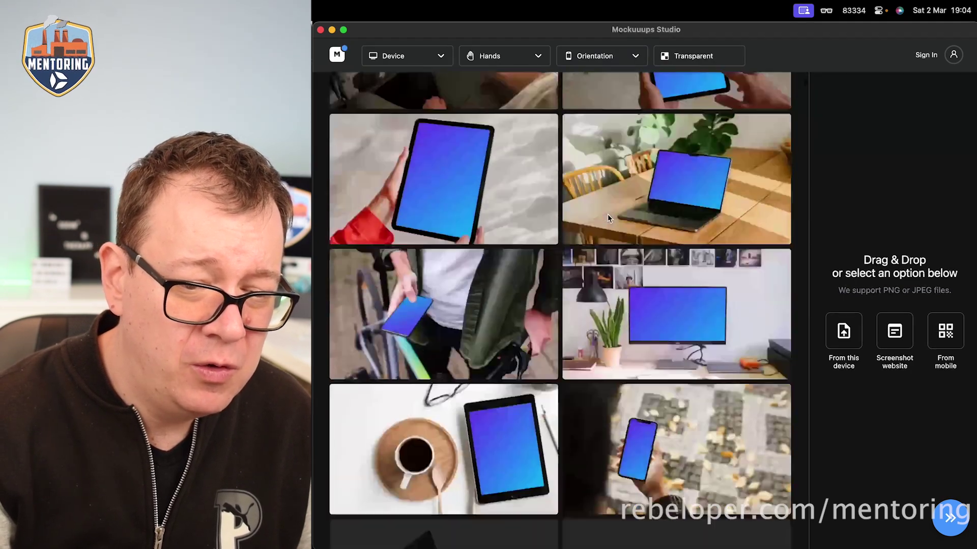
{"action": "scroll", "coordinate": [607, 217], "scroll_direction": "down", "scroll_amount": 10}
{"action": "scroll", "coordinate": [607, 218], "scroll_direction": "down", "scroll_amount": 5}
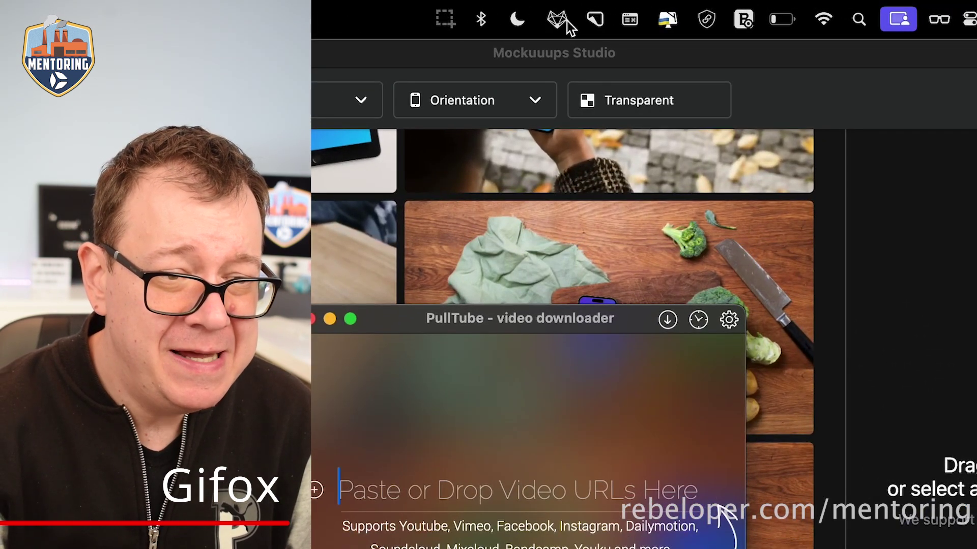
{"action": "left_click", "coordinate": [558, 19]}
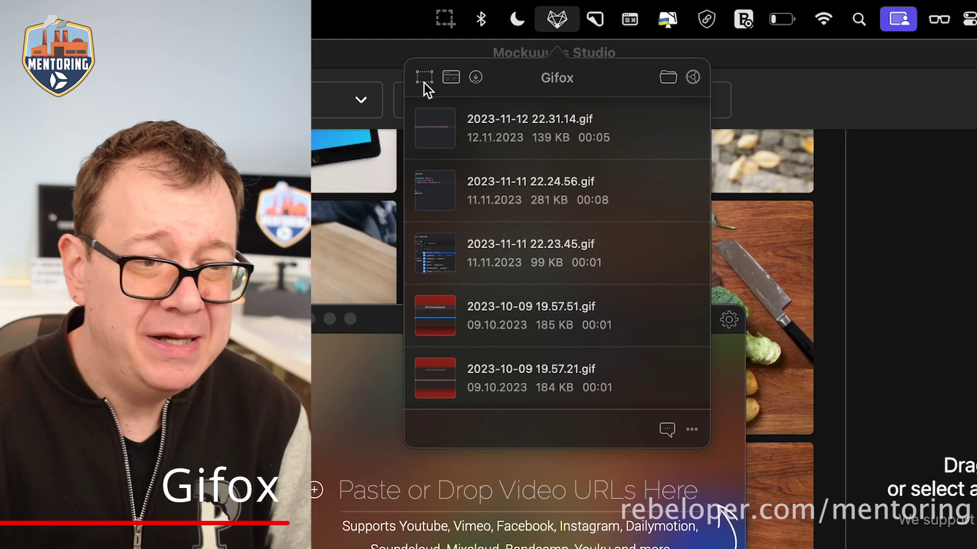
{"action": "left_click", "coordinate": [422, 78]}
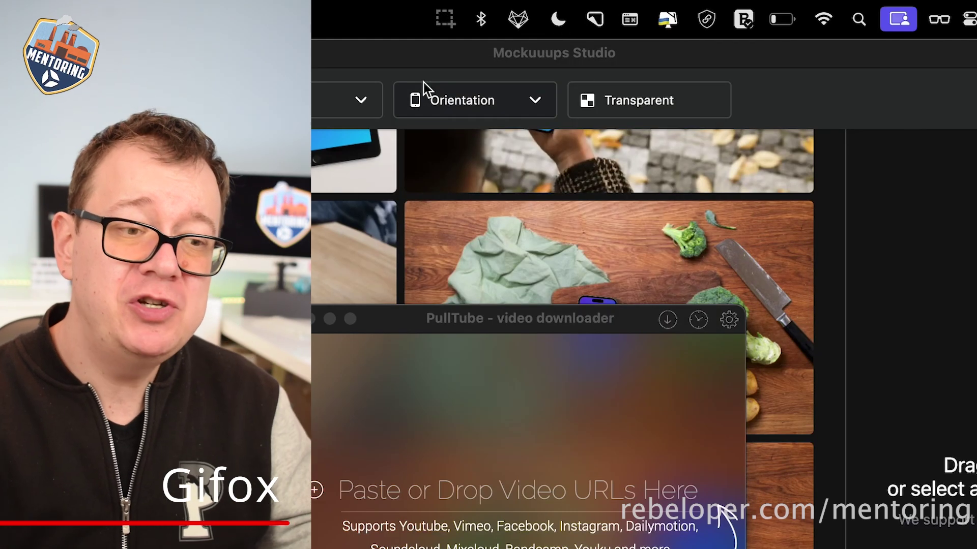
{"action": "left_click", "coordinate": [518, 19]}
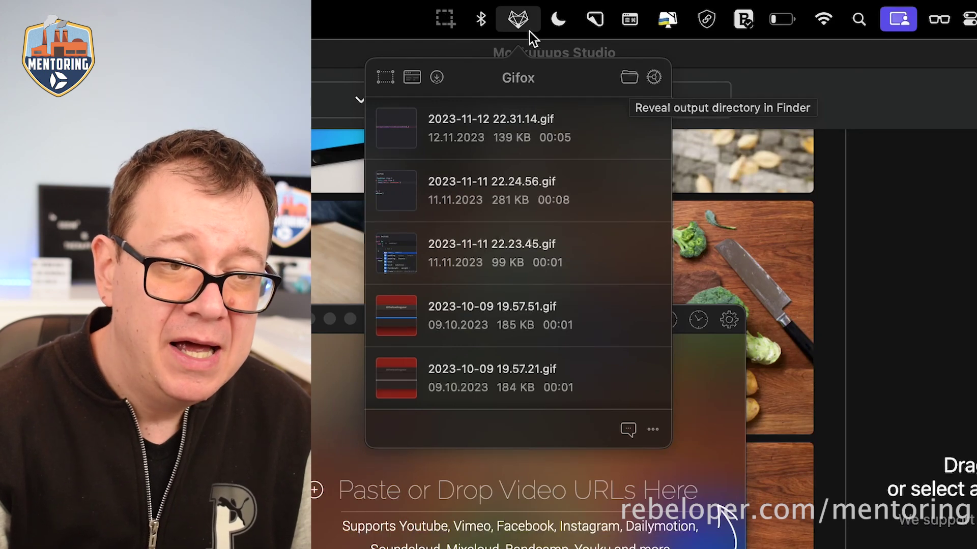
{"action": "left_click", "coordinate": [518, 20]}
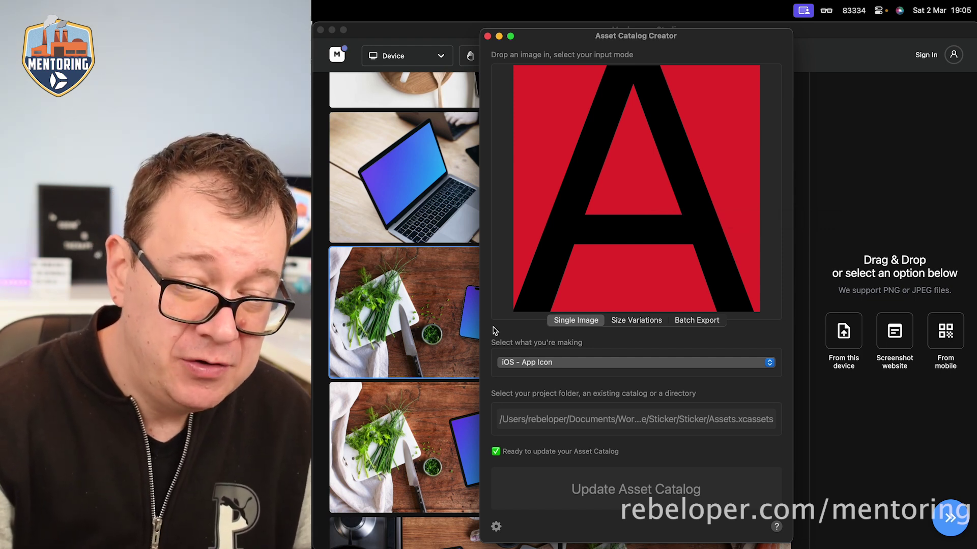
- Try Size Variations and Batch Export, return to Single Image, and keep iOS - App Icon
{"action": "left_click", "coordinate": [642, 322]}
{"action": "left_click", "coordinate": [695, 322]}
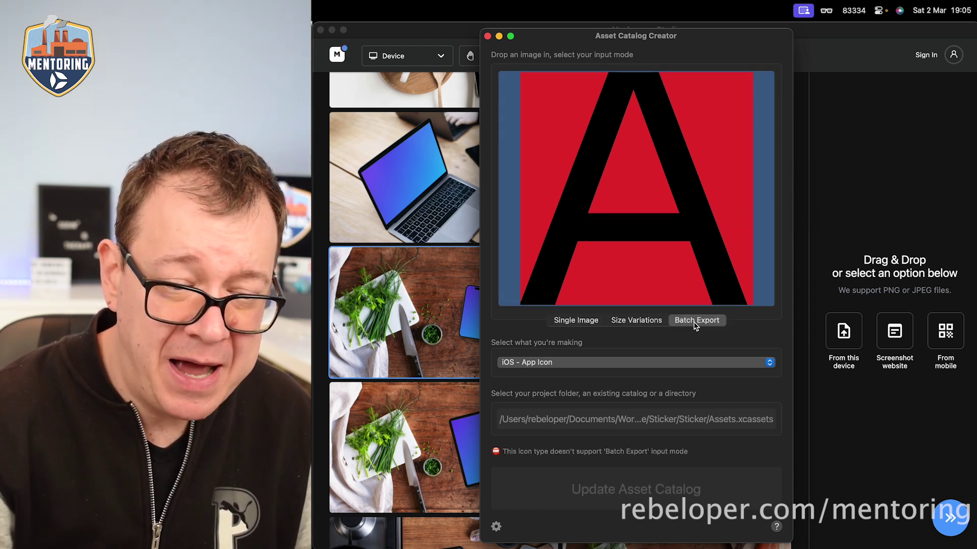
{"action": "left_click", "coordinate": [576, 321]}
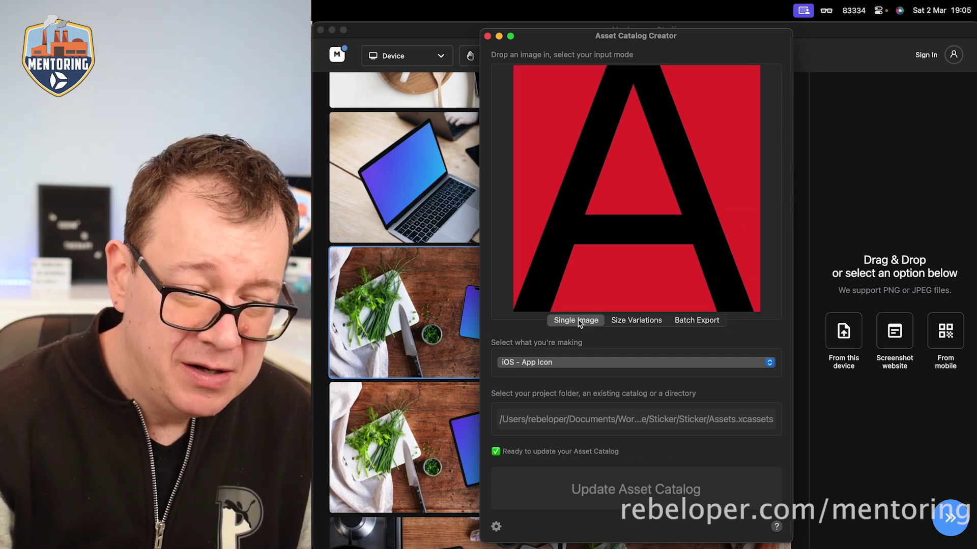
{"action": "left_click", "coordinate": [769, 365]}
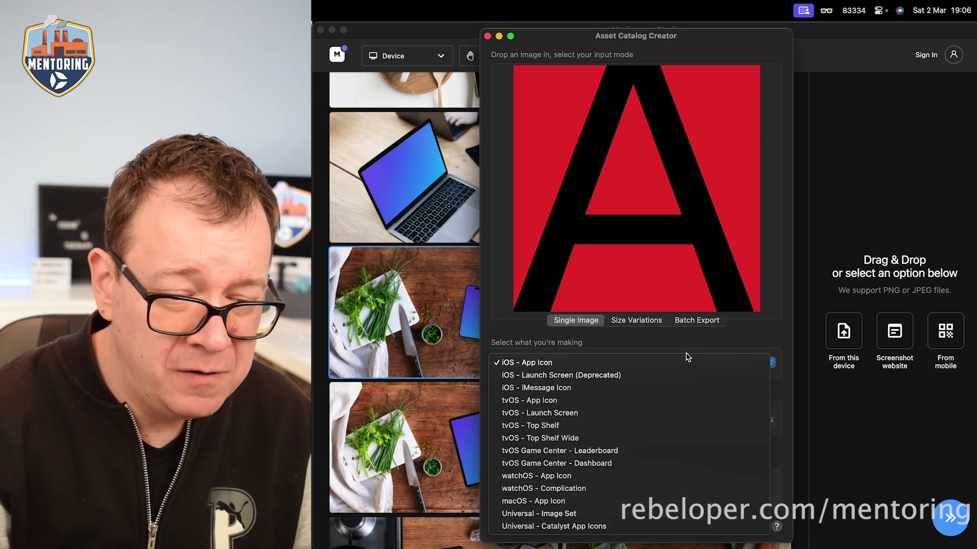
{"action": "left_click", "coordinate": [757, 338]}
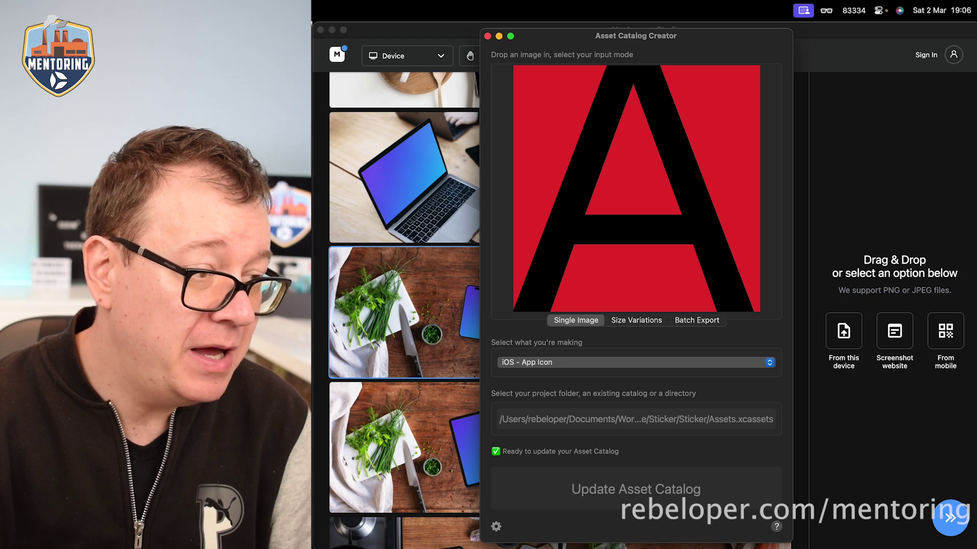
- Switch to Safari with setapp.com's one-subscription $9.99 offer
{"action": "key", "text": "super+Tab"}
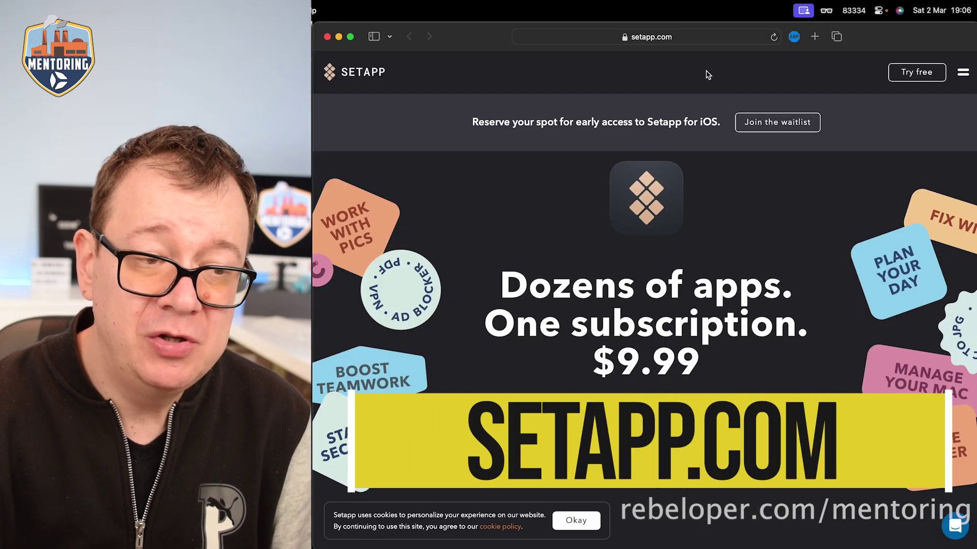